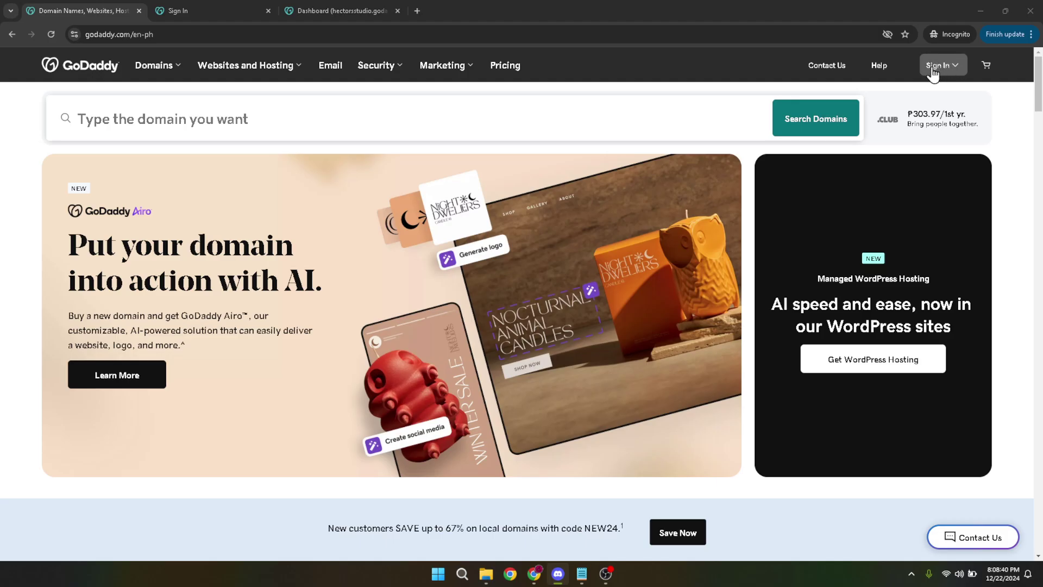
# Sign in to GoDaddy with the saved autofilled username and password.
pyautogui.click(952, 73)
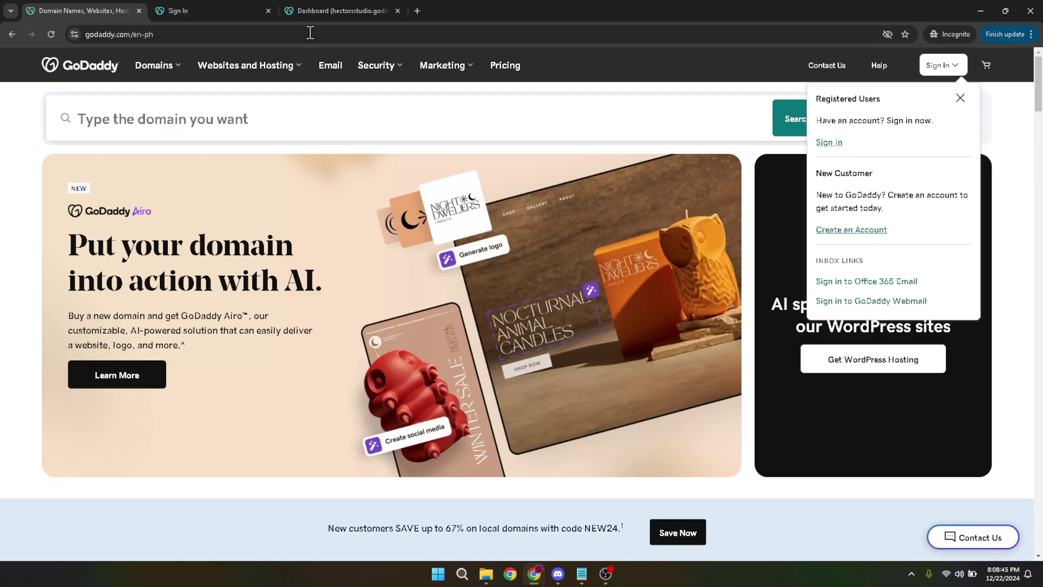
pyautogui.click(215, 11)
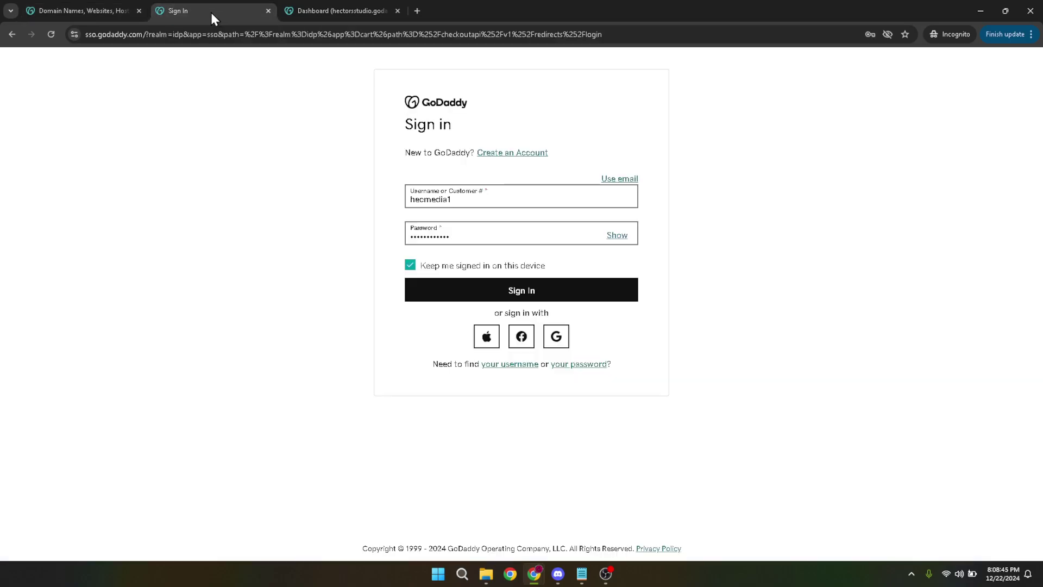
pyautogui.click(463, 200)
pyautogui.click(384, 212)
pyautogui.moveTo(465, 235); pyautogui.dragTo(387, 228)
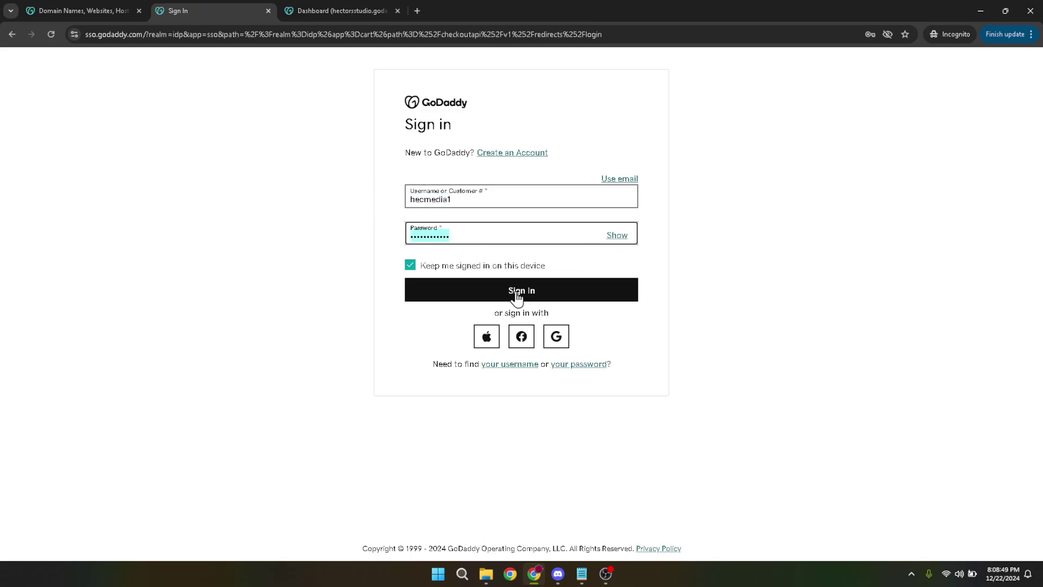
pyautogui.click(298, 11)
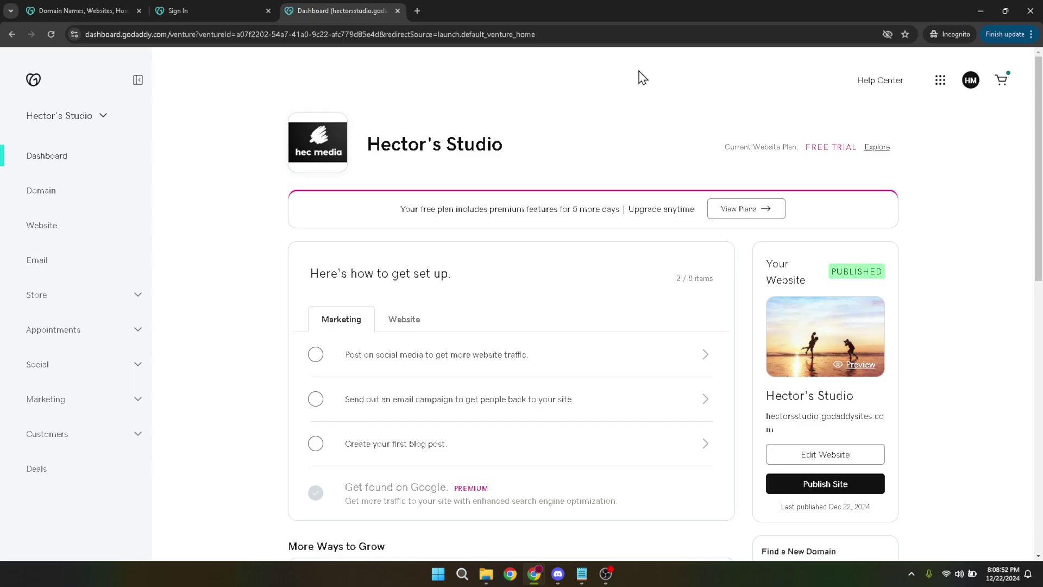
# Open the Marketing > SEO page for Hector's Studio.
pyautogui.click(80, 405)
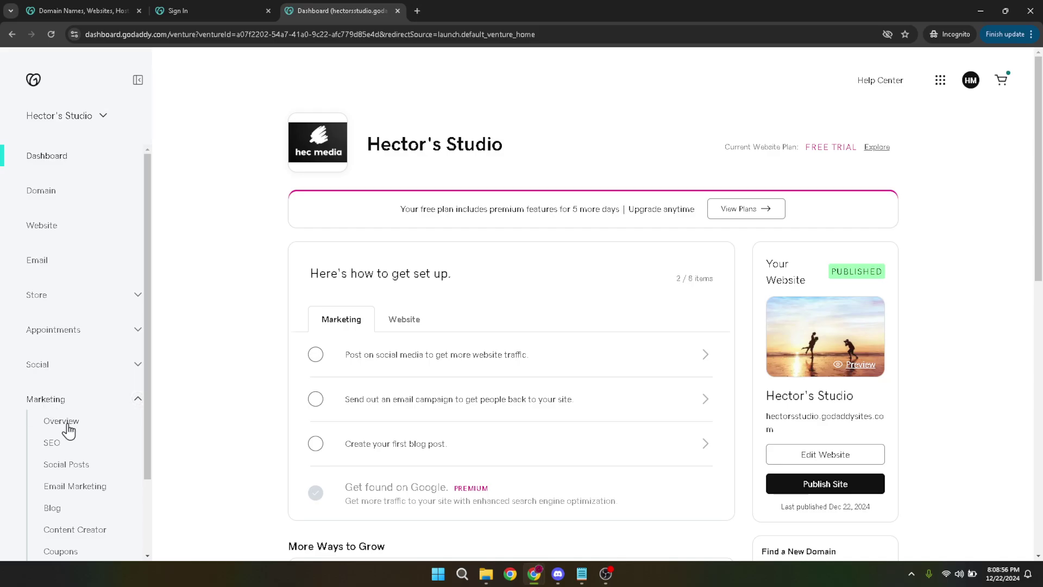
pyautogui.scroll(-2, 61, 446)
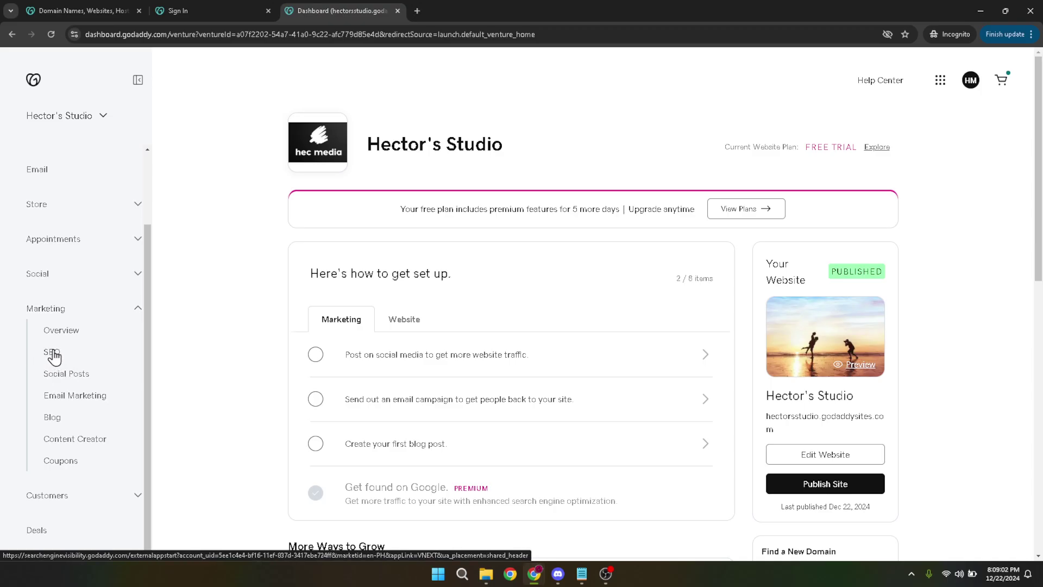
pyautogui.click(53, 352)
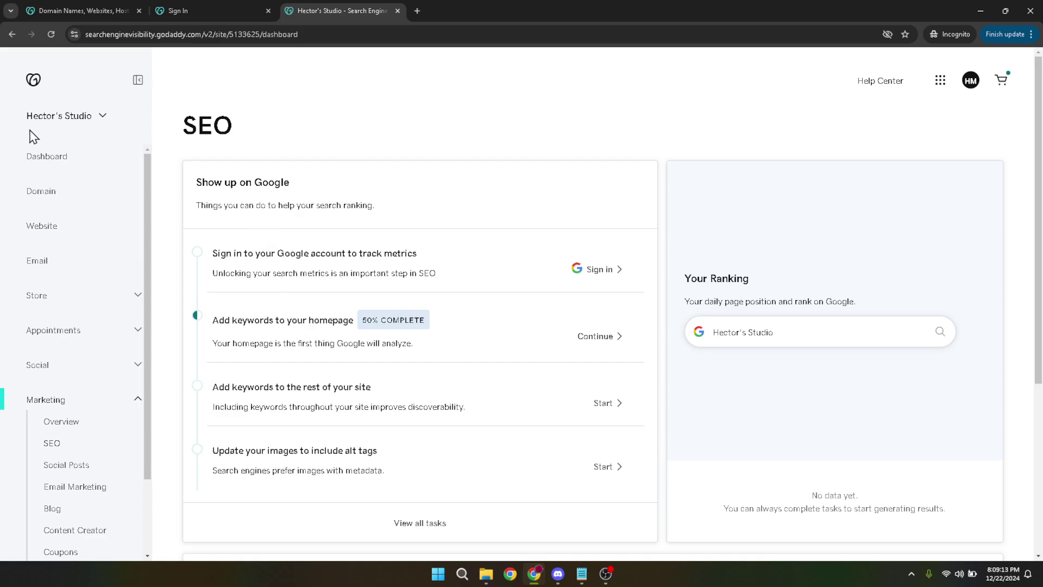
# Switch to the HEC's Store workspace and open its Marketing > SEO page.
pyautogui.click(44, 121)
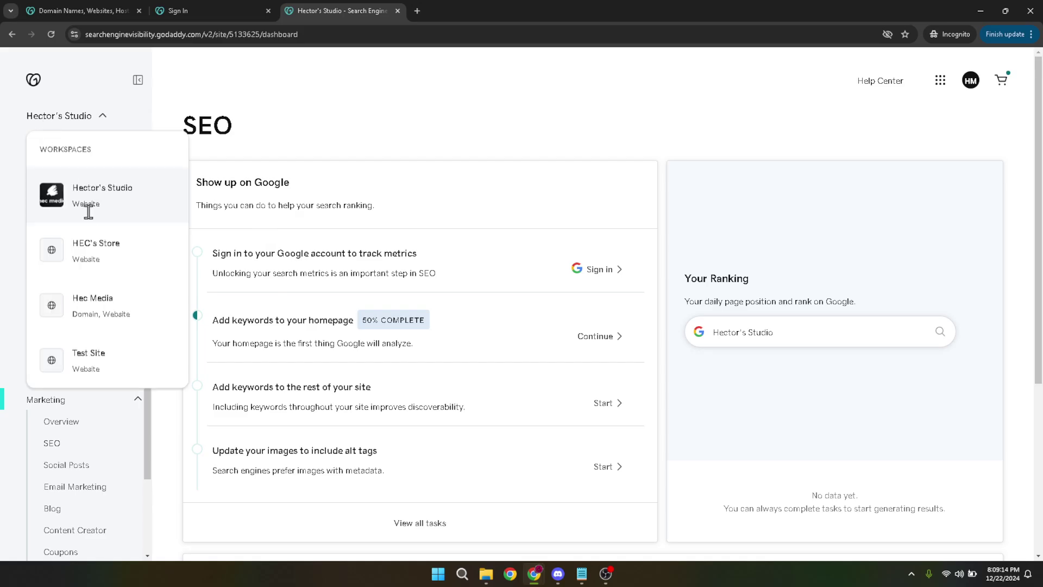
pyautogui.click(133, 265)
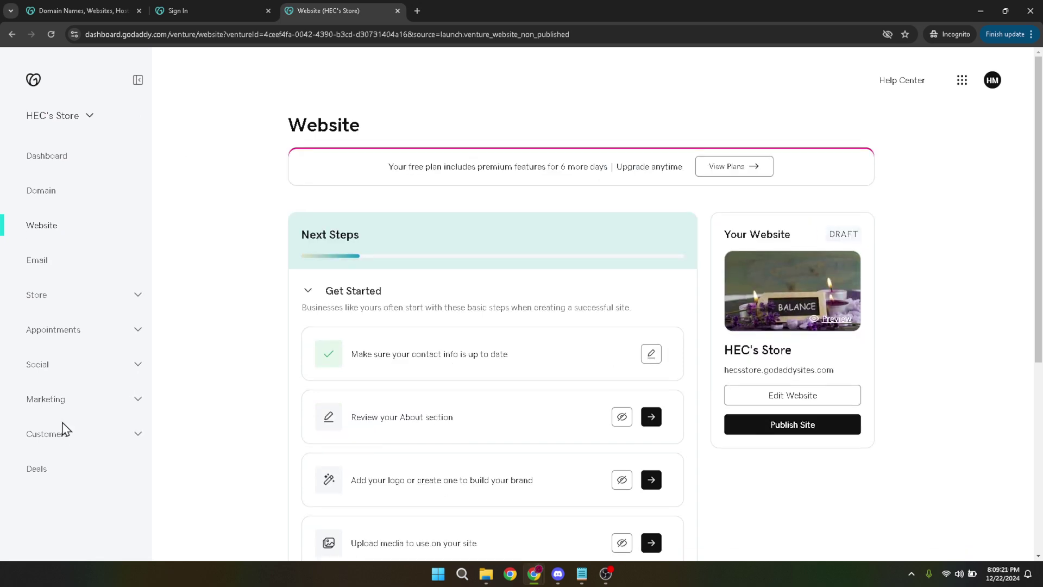
pyautogui.click(57, 404)
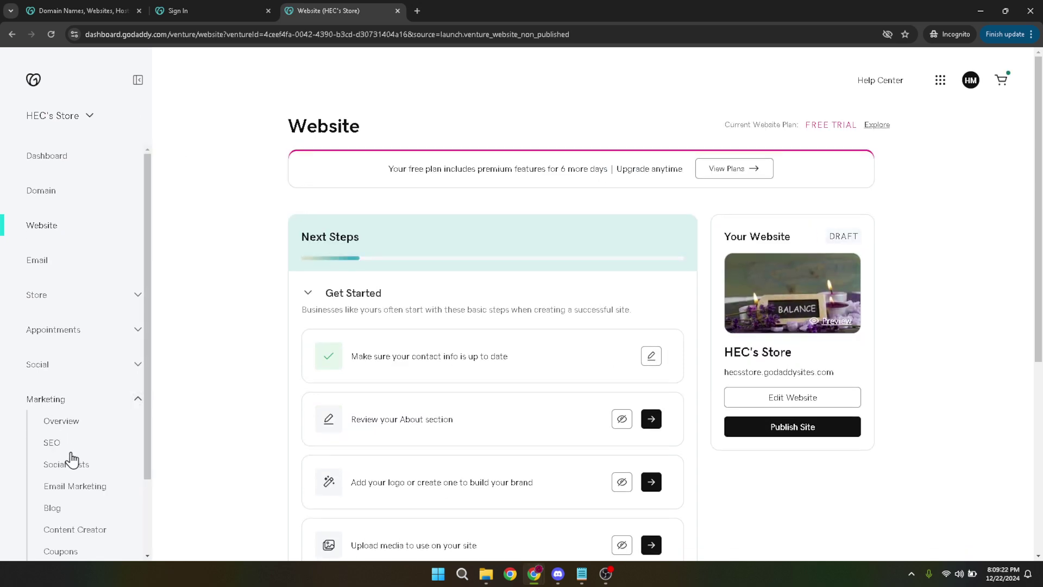
pyautogui.click(54, 446)
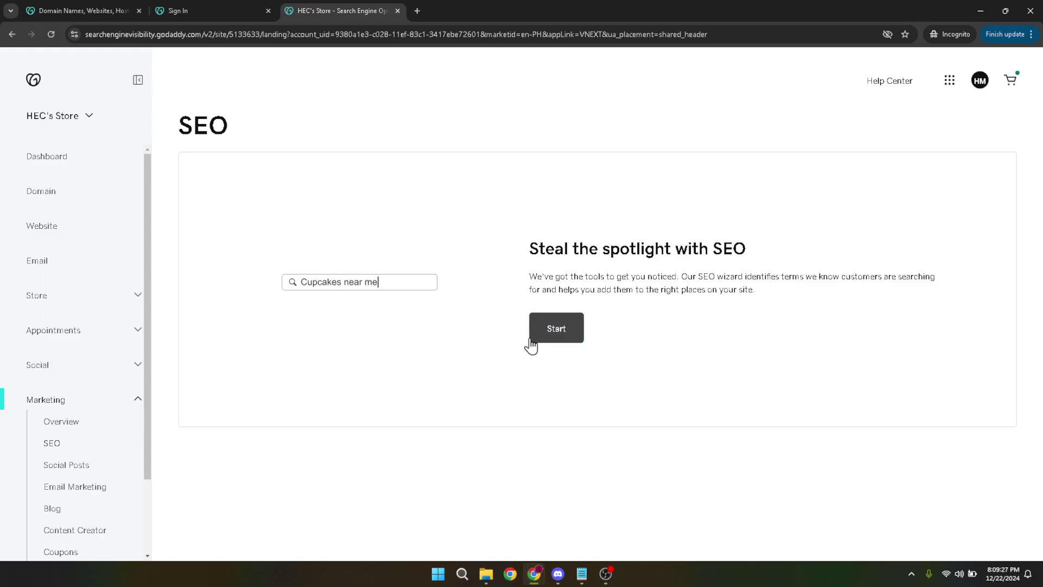
# Start the SEO wizard, answer 'No, my customers are everywhere', and continue.
pyautogui.click(569, 320)
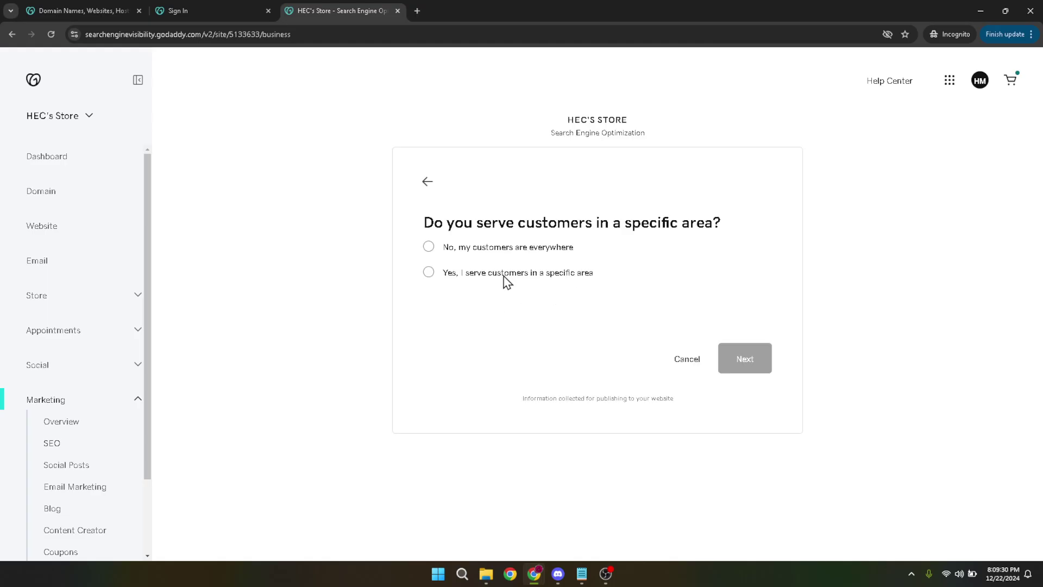
pyautogui.click(506, 253)
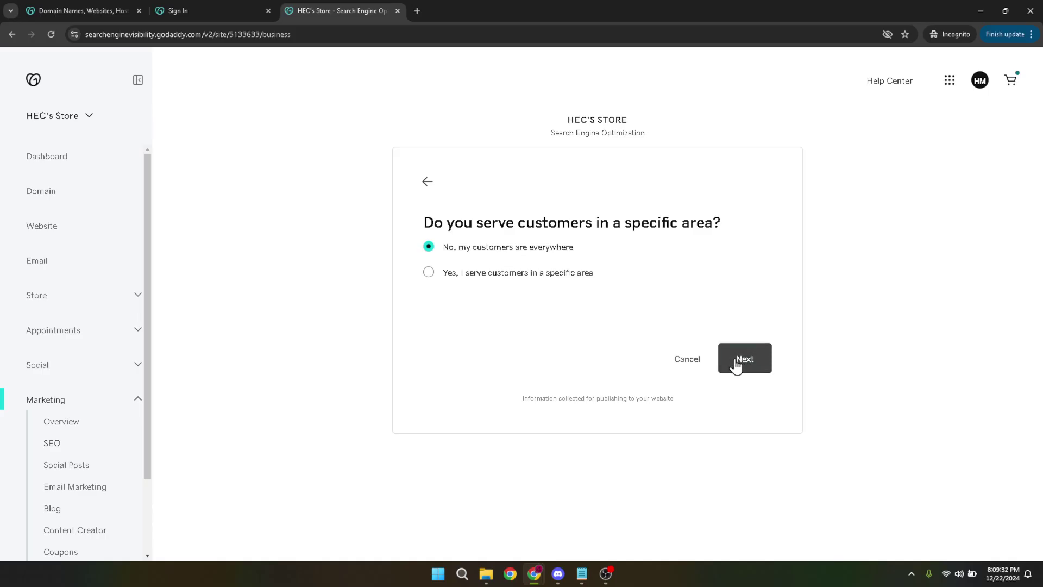
pyautogui.click(755, 348)
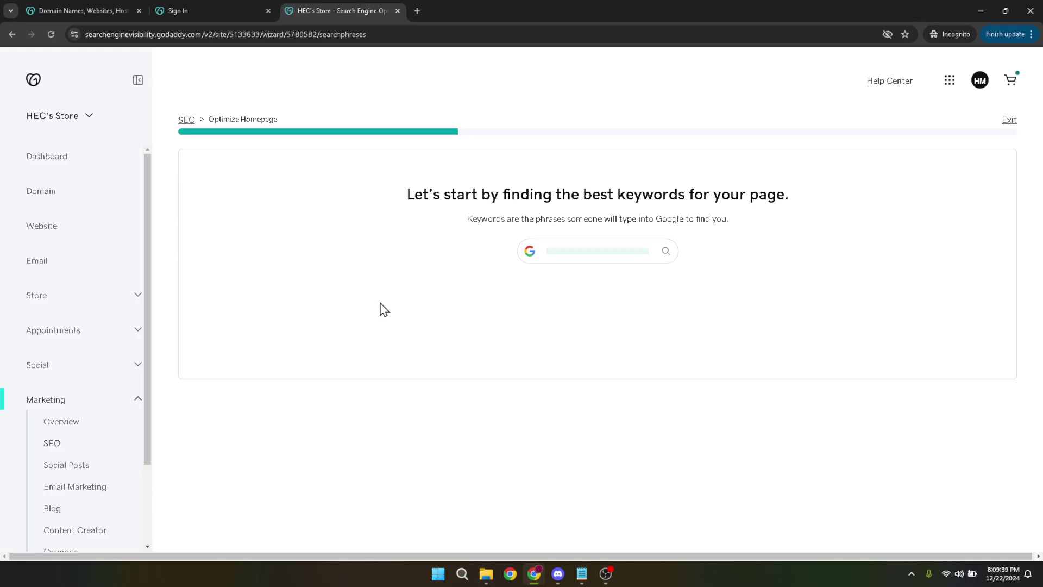
# Pick 'oral surgery practice management software' and 'dental dentures solutions' keywords, then generate the preview.
pyautogui.rightClick(350, 267)
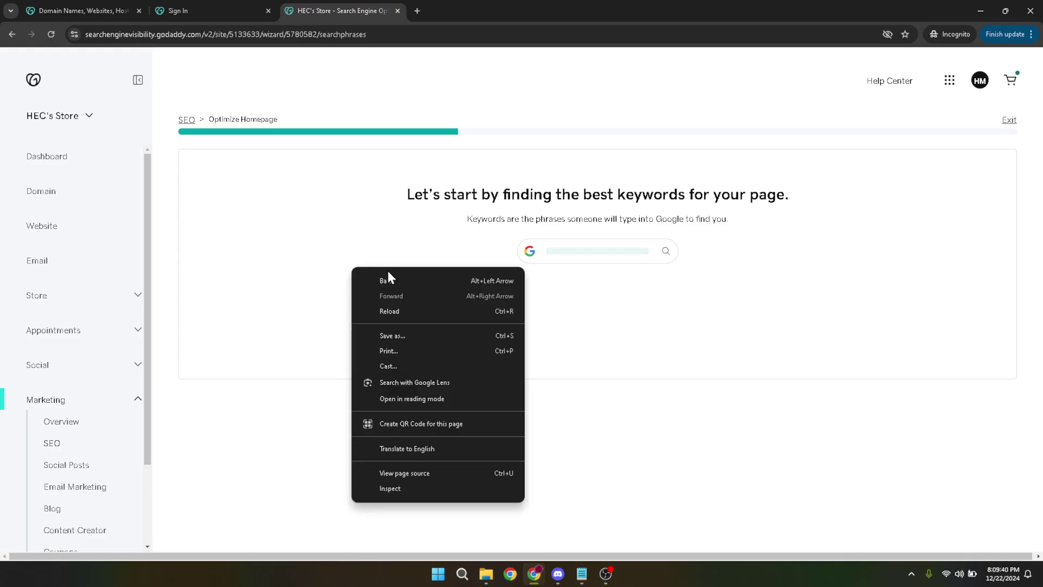
pyautogui.click(384, 239)
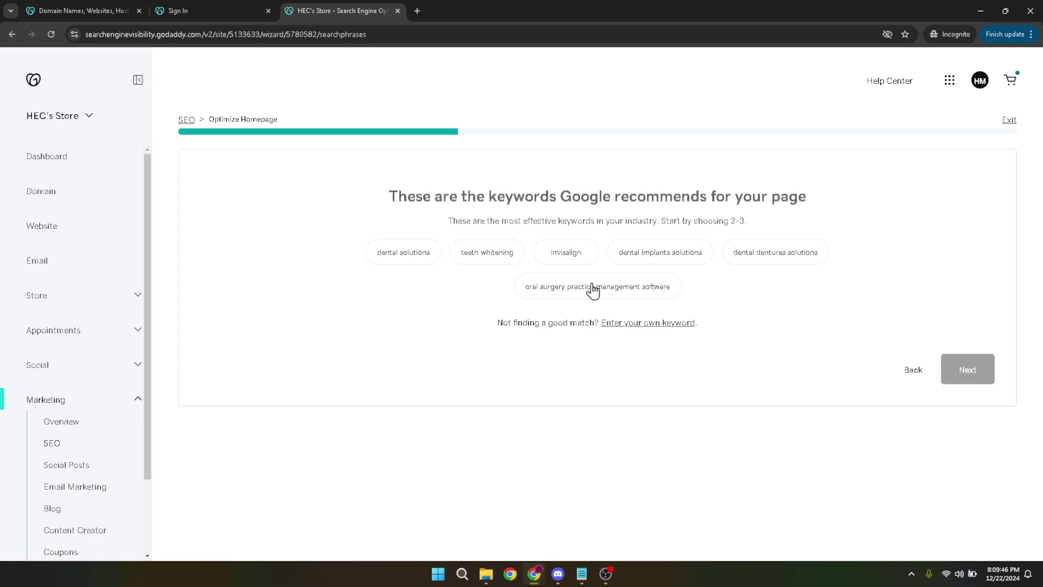
pyautogui.click(593, 288)
pyautogui.click(761, 265)
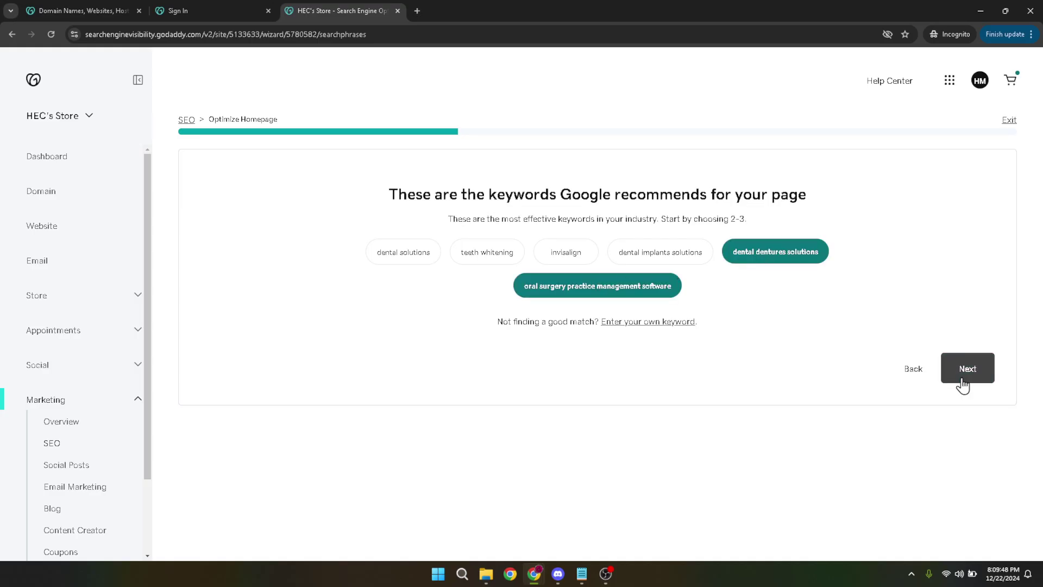
pyautogui.click(963, 380)
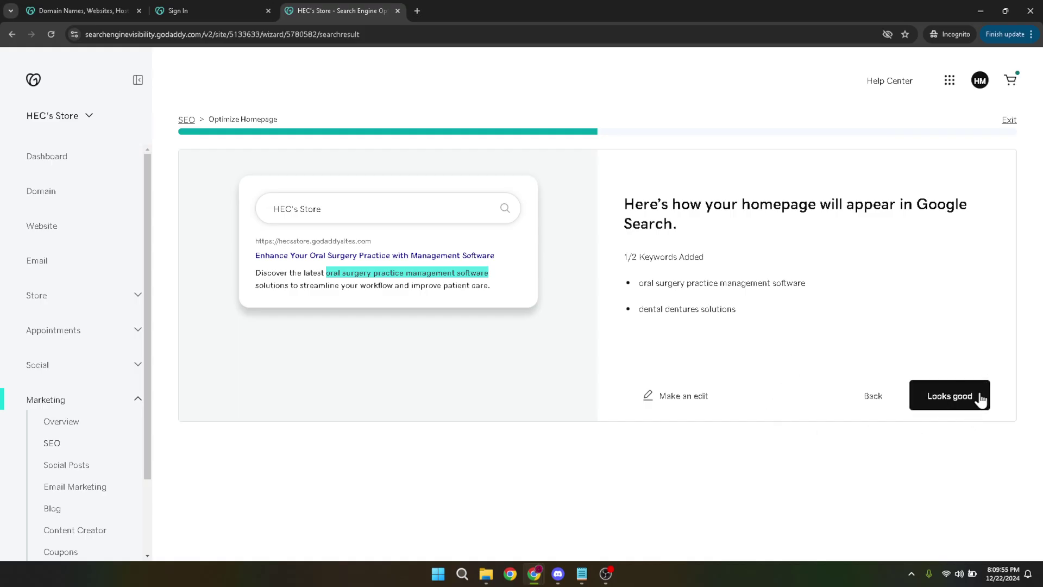
# Accept the Google Search preview with Looks good and wait for the headline step.
pyautogui.click(955, 398)
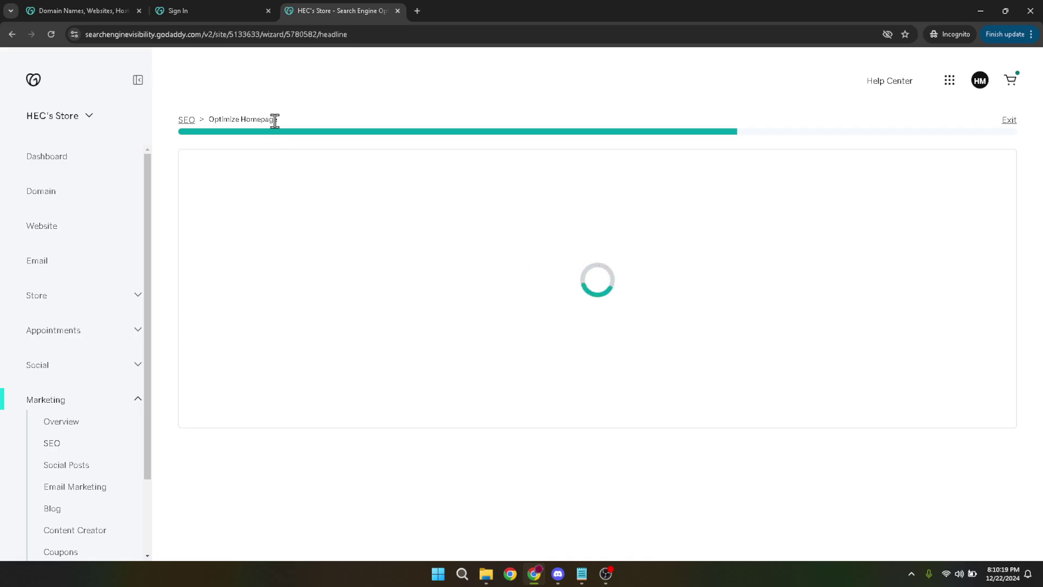
pyautogui.moveTo(275, 119); pyautogui.dragTo(251, 119)
pyautogui.click(380, 120)
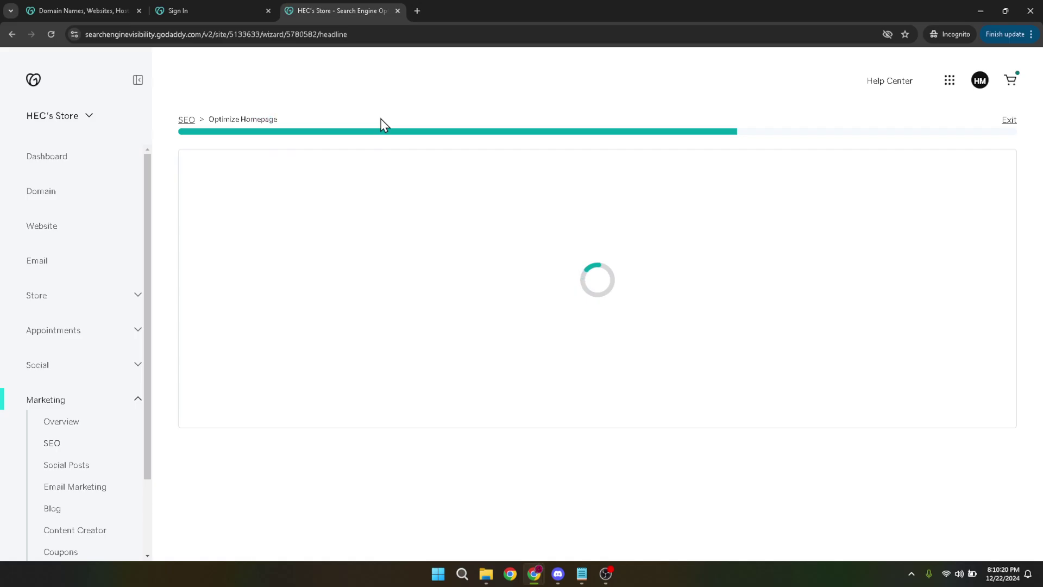